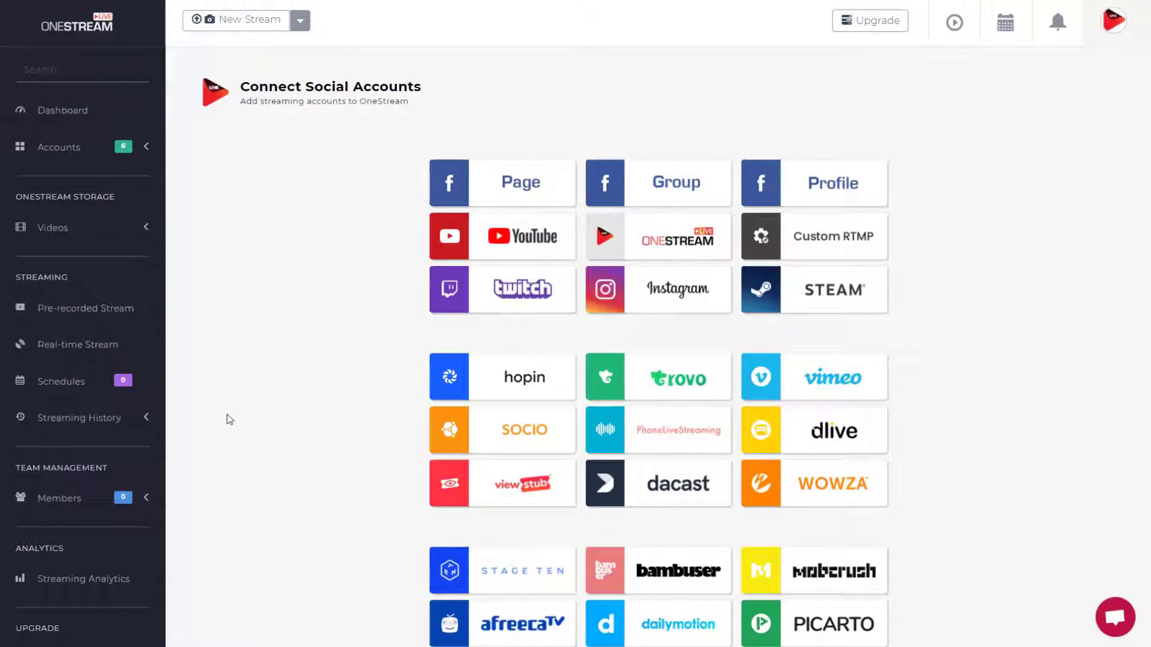
Step: Start a pre-recorded stream and upload the Animation shot video from this device
left_click(301, 21)
left_click(342, 44)
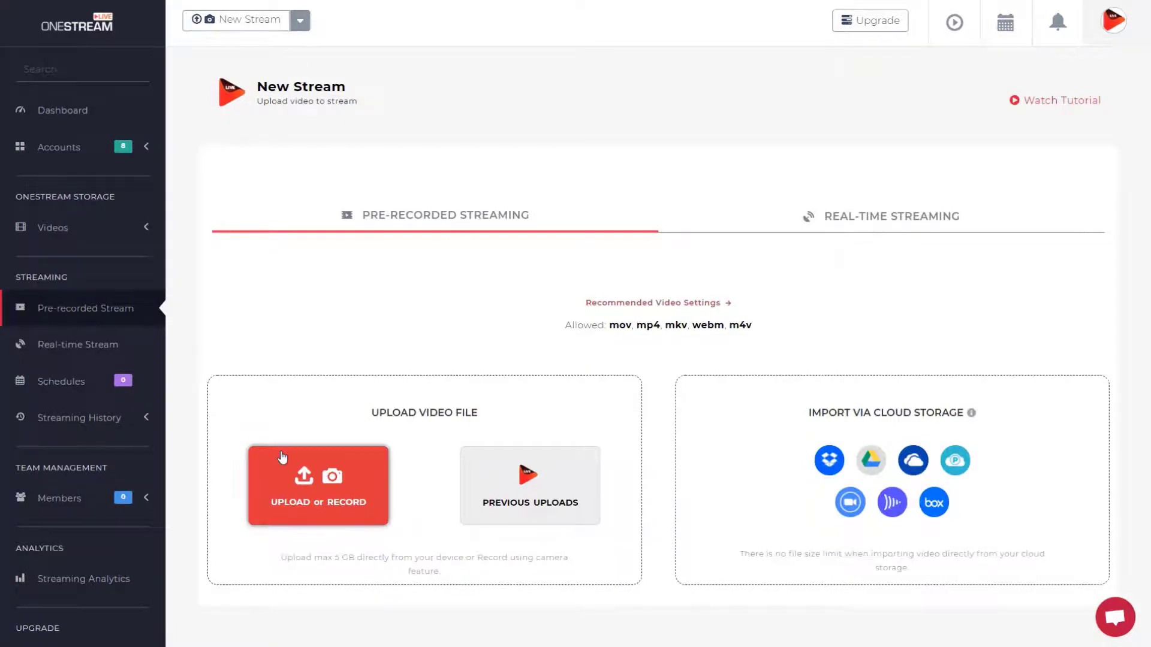
left_click(282, 458)
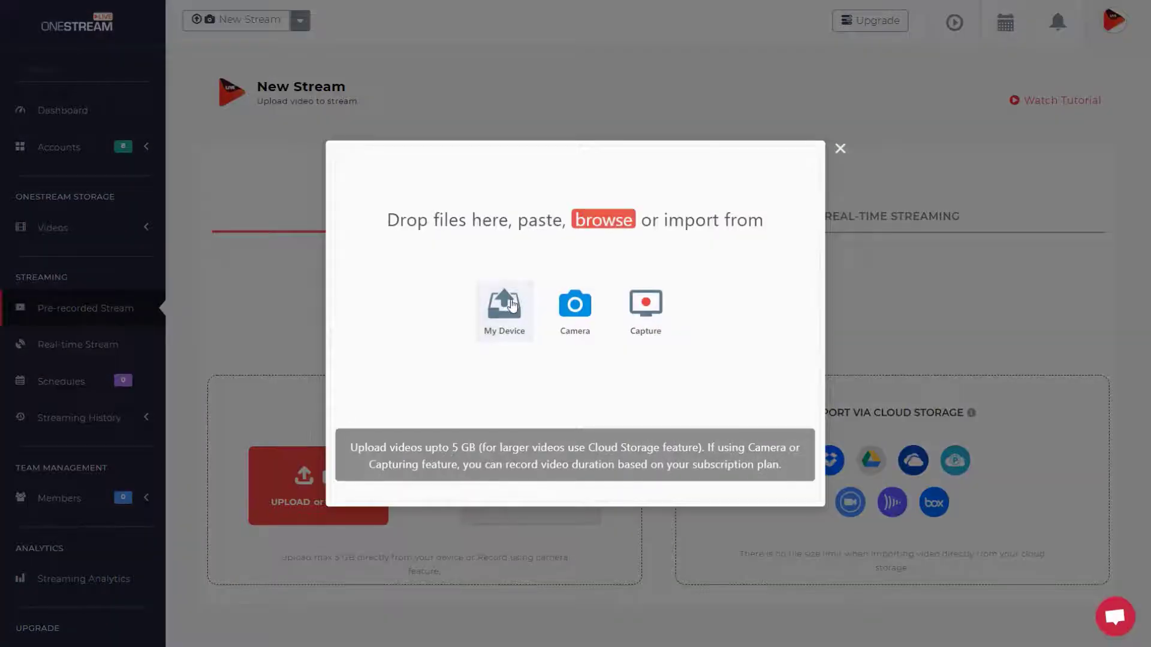
left_click(512, 303)
left_click(142, 103)
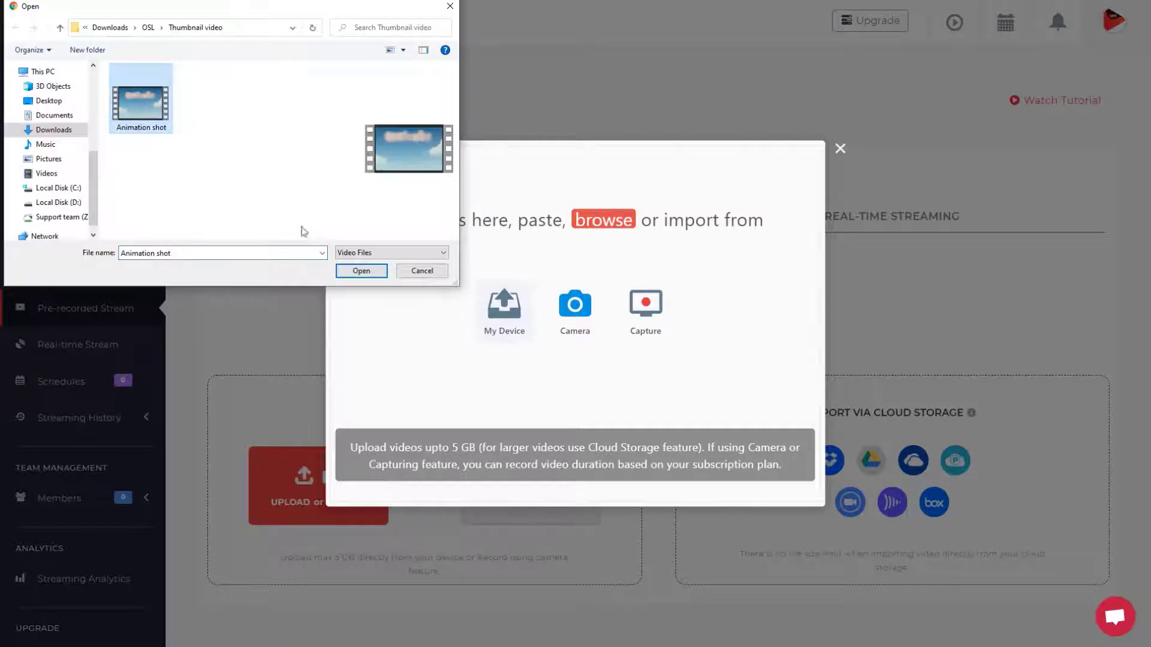
left_click(361, 270)
left_click(364, 488)
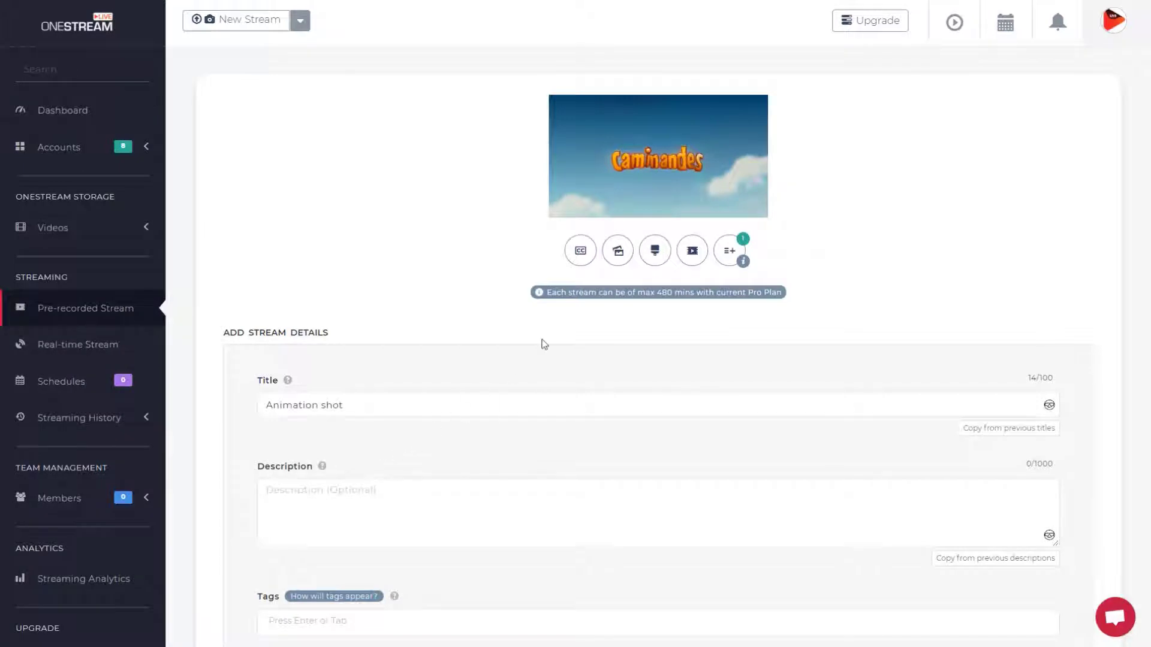
Step: Replace the default thumbnail with the light-bulb image Thumbnail1
left_click(618, 251)
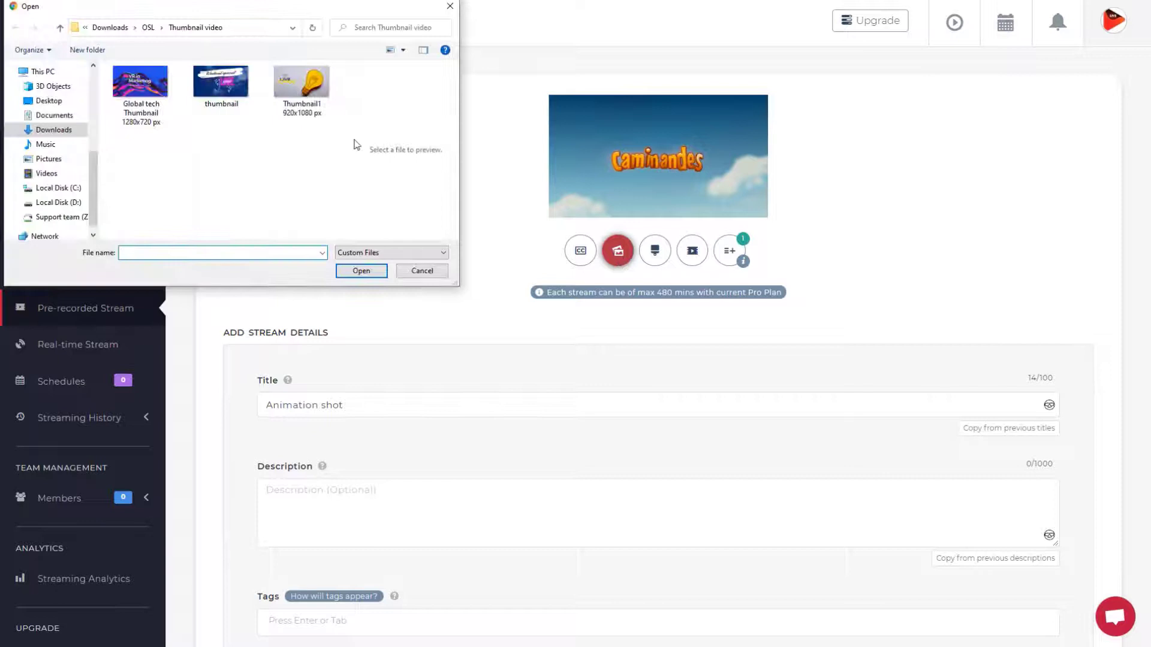
left_click(302, 91)
left_click(361, 271)
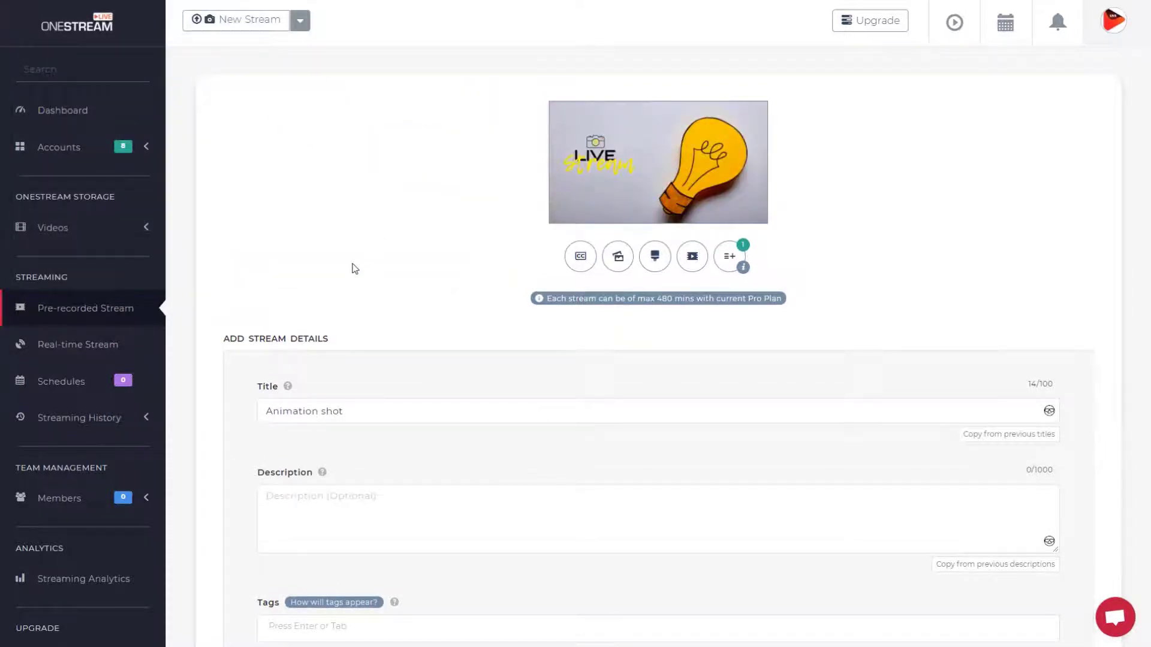
Step: Enter title 'How to add custom thumbnail on live stream', description 'Join us for more sessions', tag #OneStream live
left_click(362, 412)
key("ctrl+a")
type("How to add c")
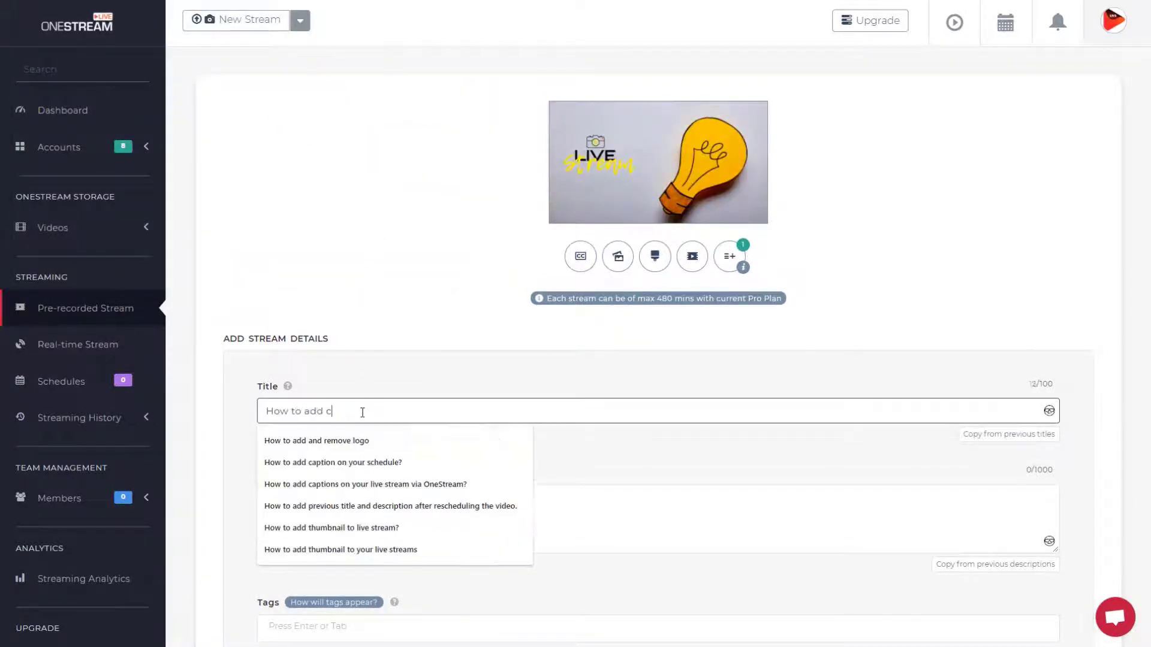
type("ustom thumbnail on live str")
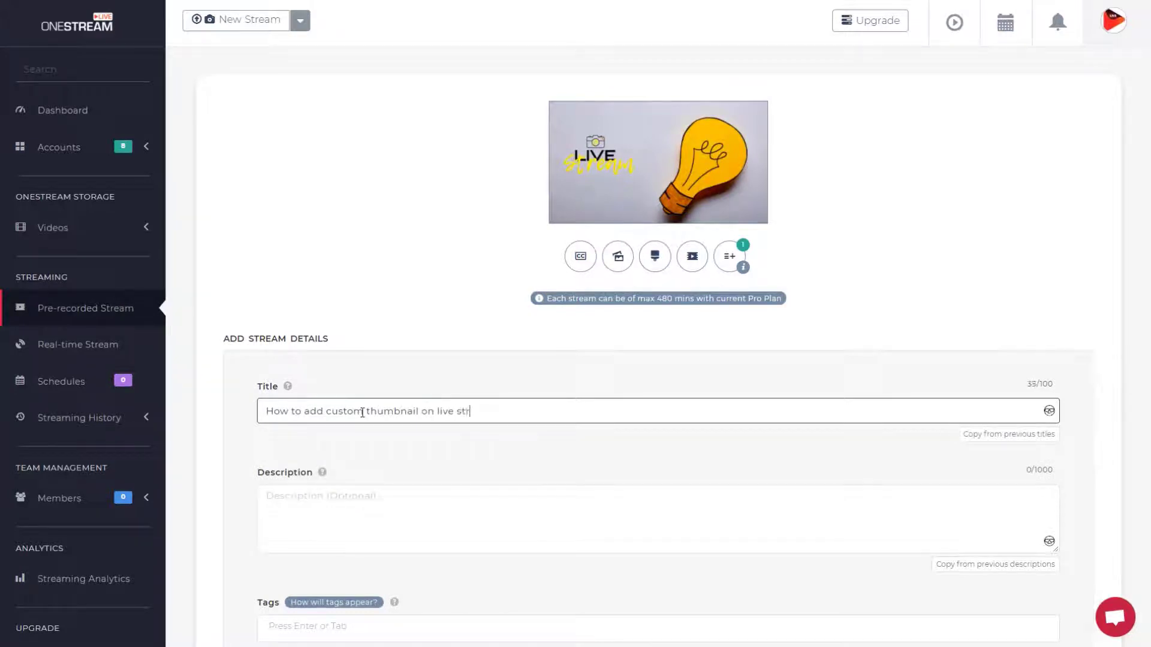
type("eam")
key("Tab")
type("Join us for more sessions")
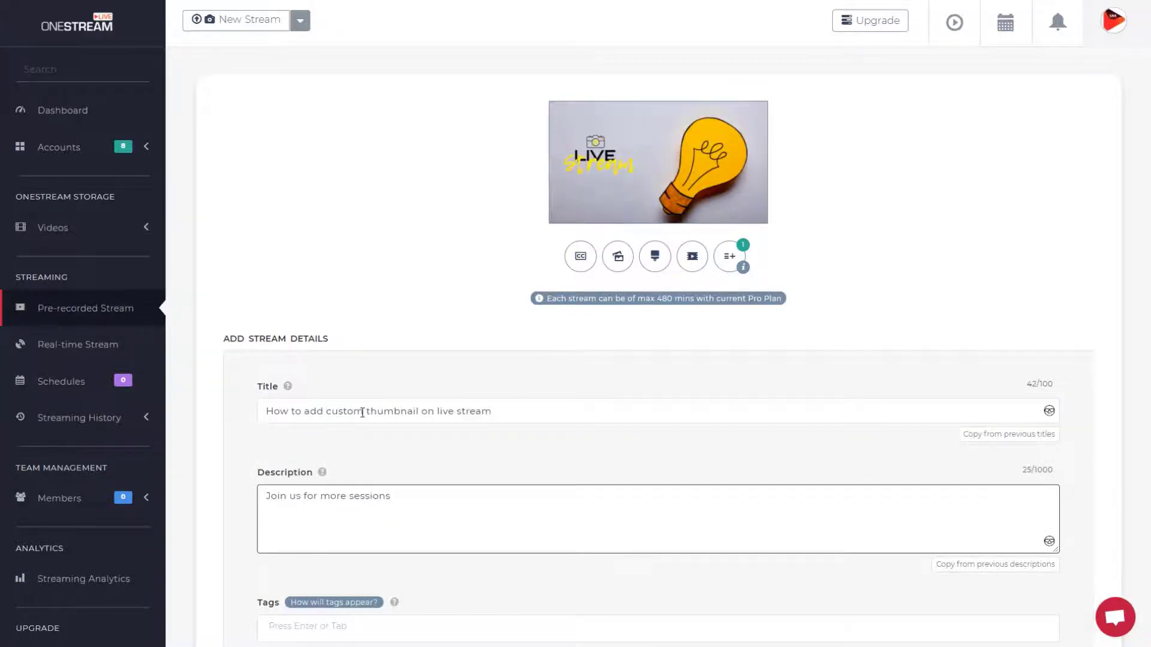
key("Tab")
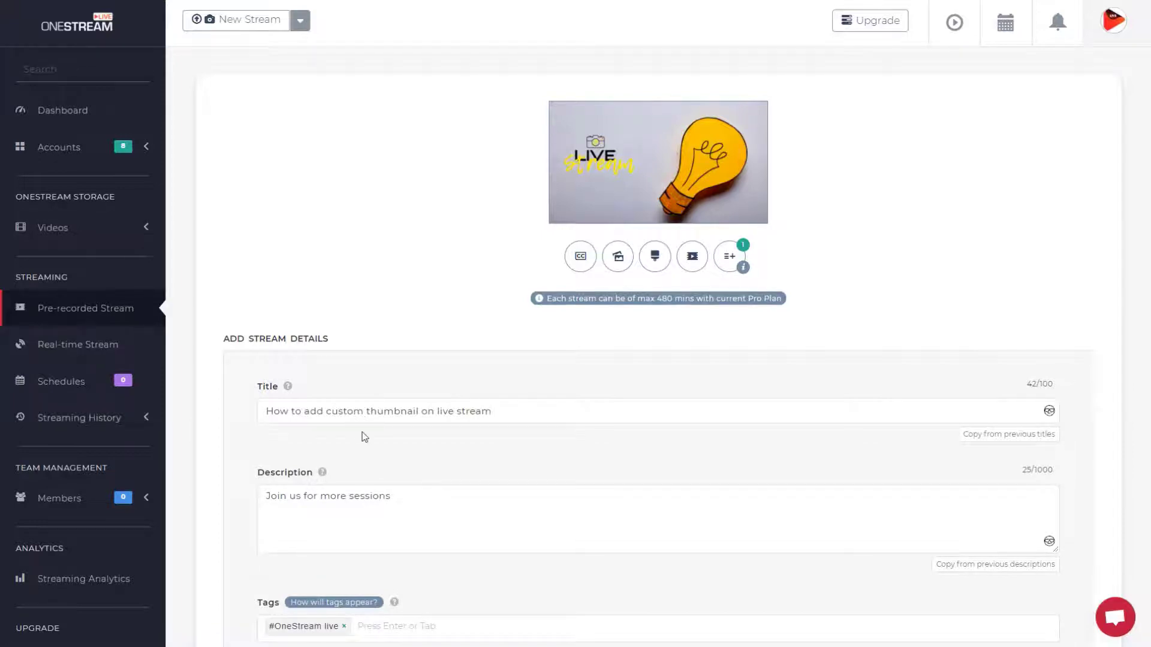
scroll(365, 438, "down", 5)
scroll(364, 438, "down", 5)
scroll(364, 437, "down", 3)
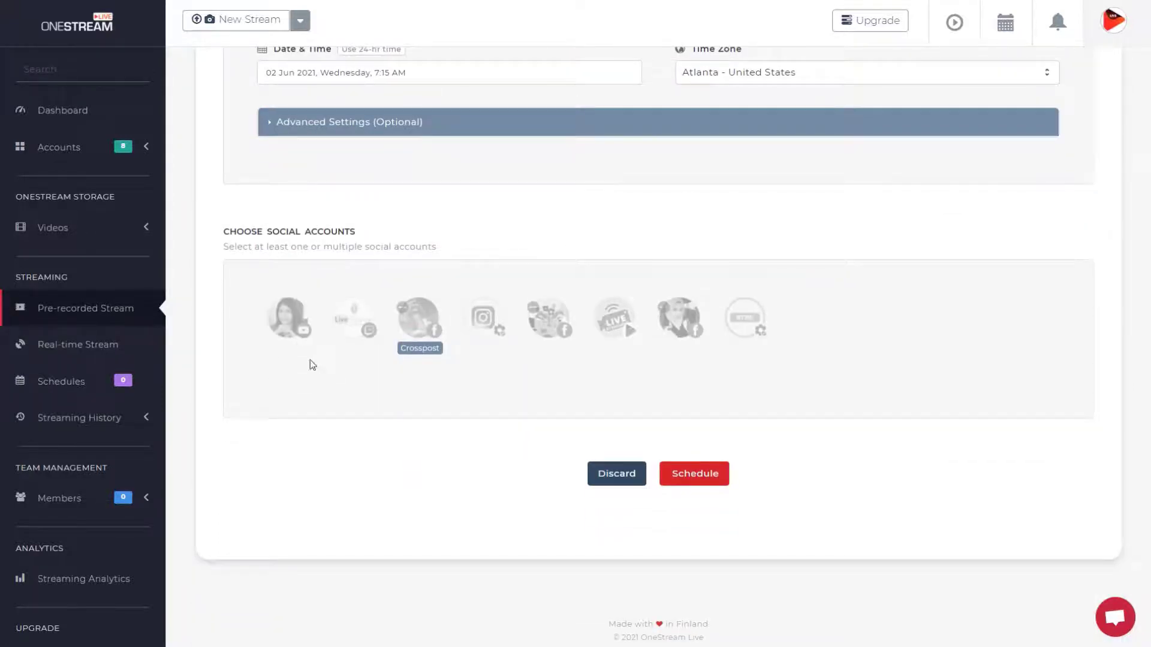
Step: Schedule the stream as a new YouTube event starting ten minutes from now
left_click(288, 319)
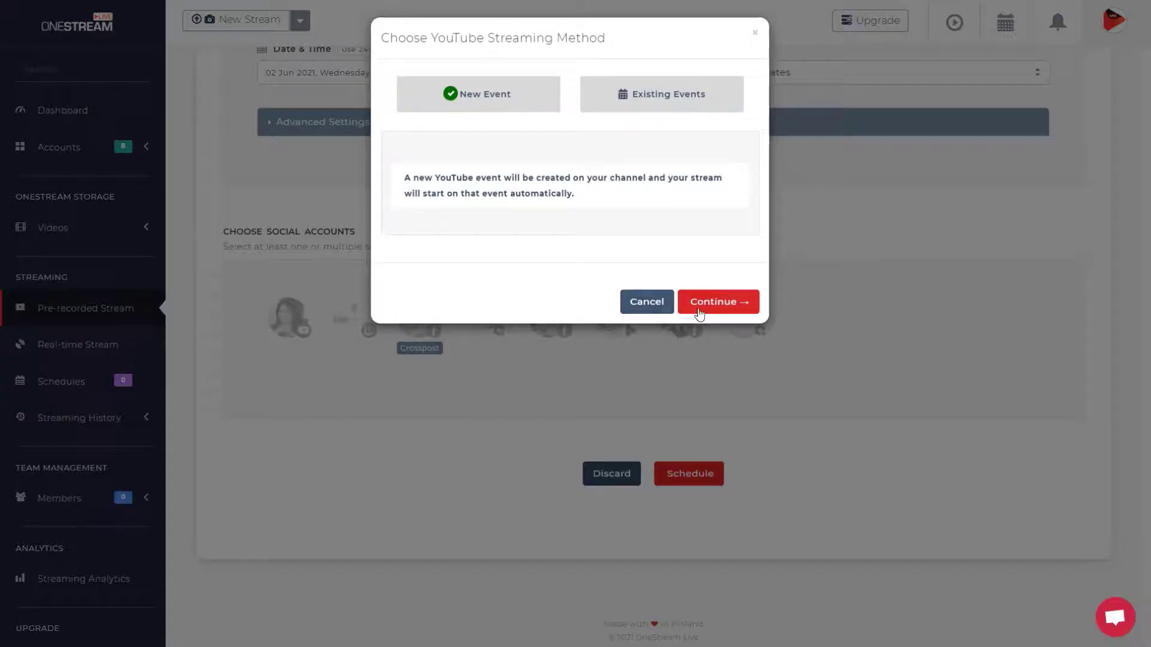
left_click(699, 305)
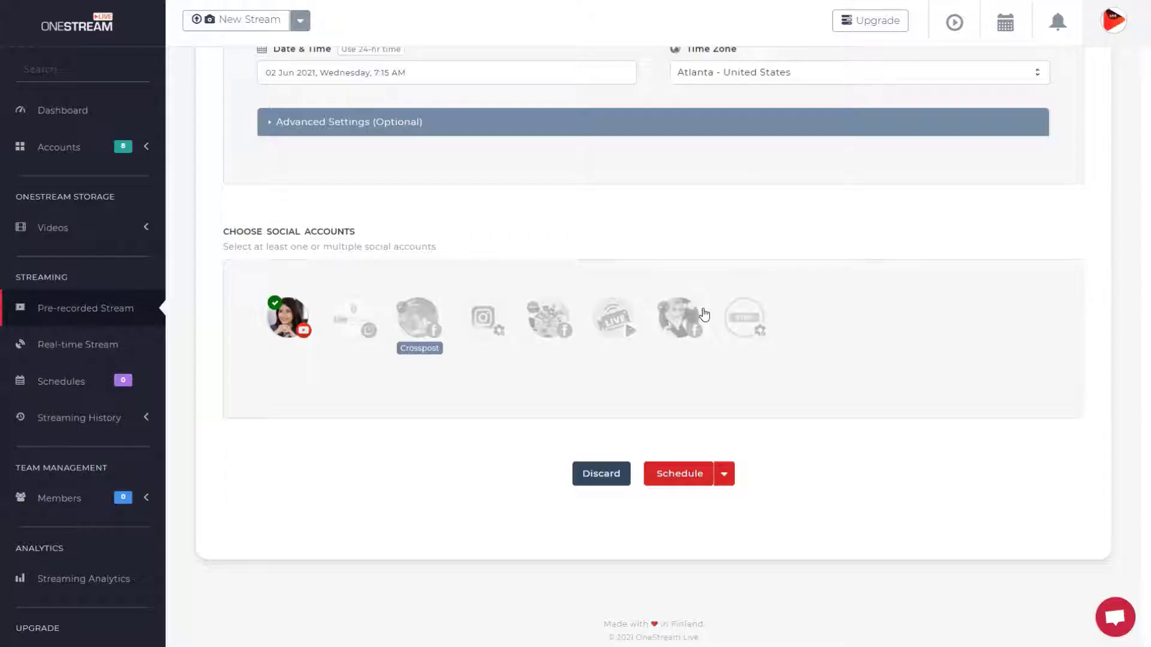
left_click(675, 471)
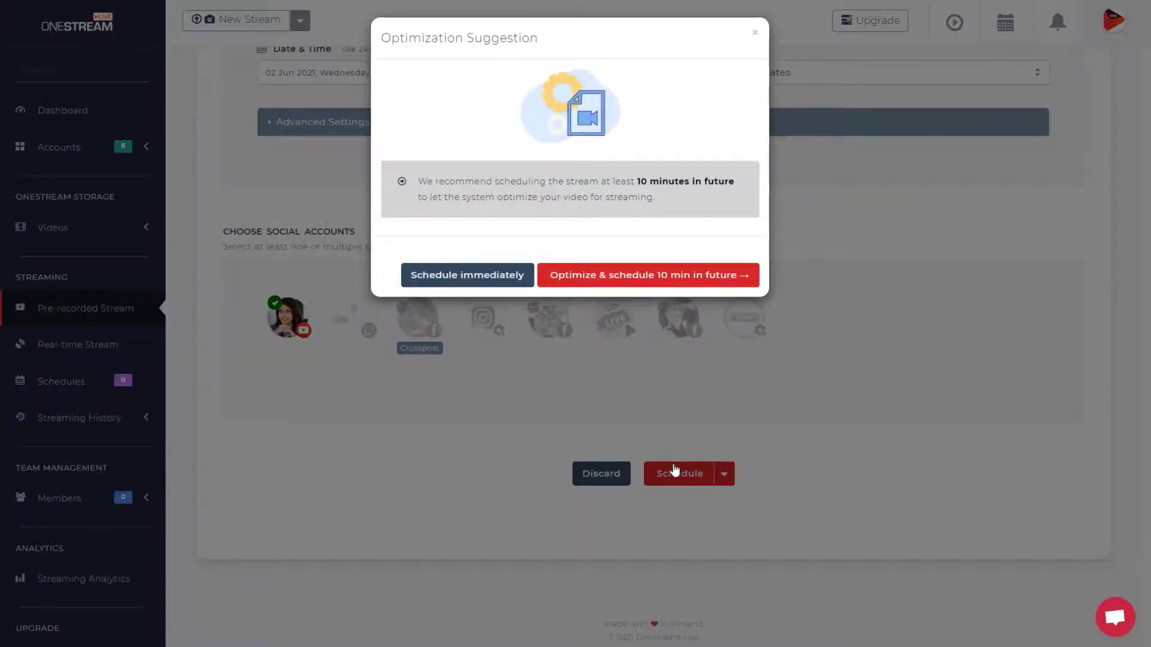
left_click(551, 282)
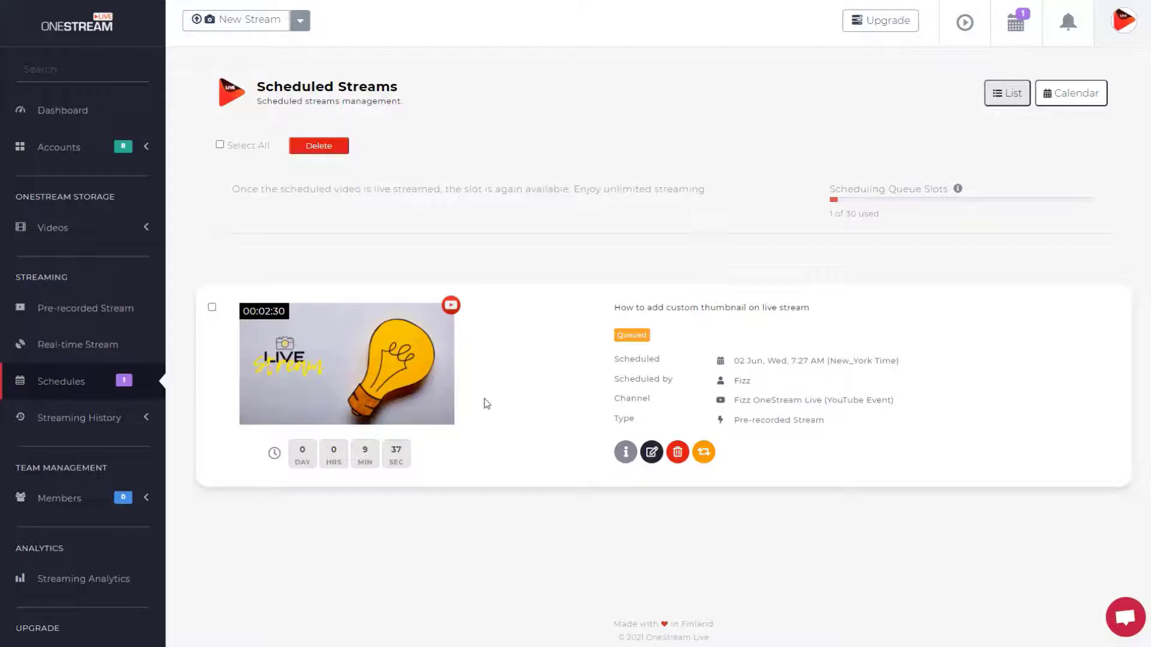